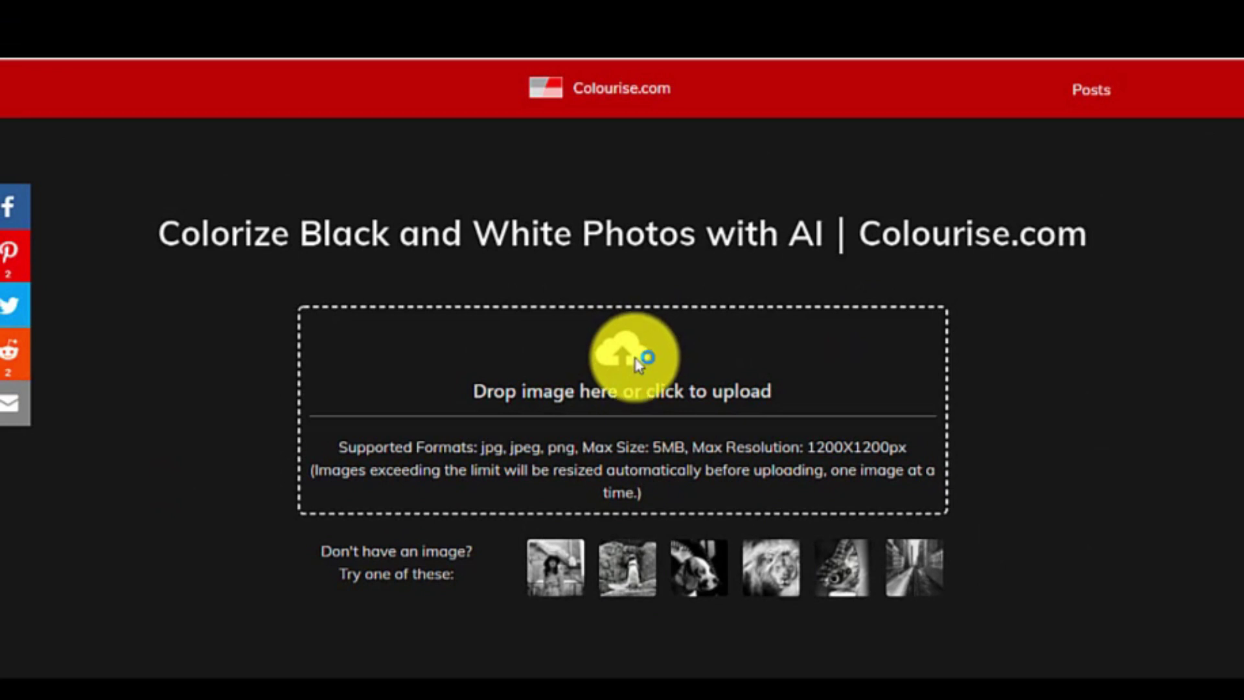
# - Open Colourise.com's upload file picker, then cancel it without uploading anything
pyautogui.click(638, 363)
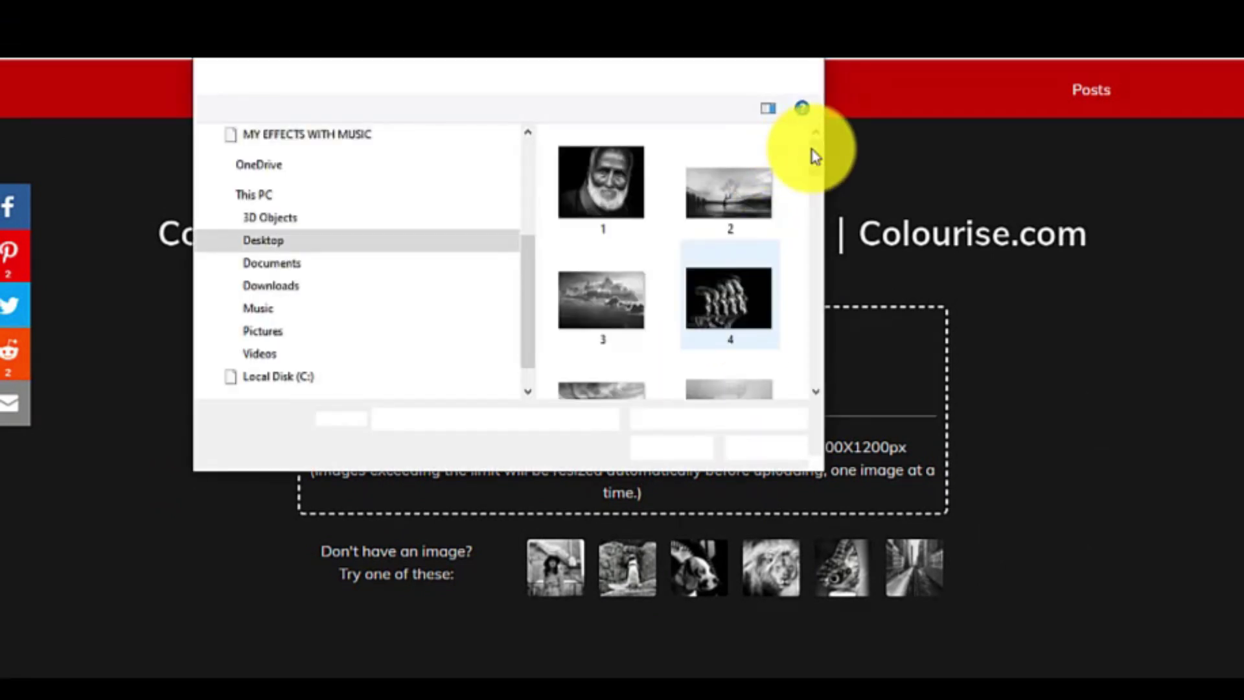
pyautogui.moveTo(815, 156)
pyautogui.mouseDown()
pyautogui.moveTo(825, 283)
pyautogui.moveTo(822, 149)
pyautogui.mouseUp()
pyautogui.click(821, 58)
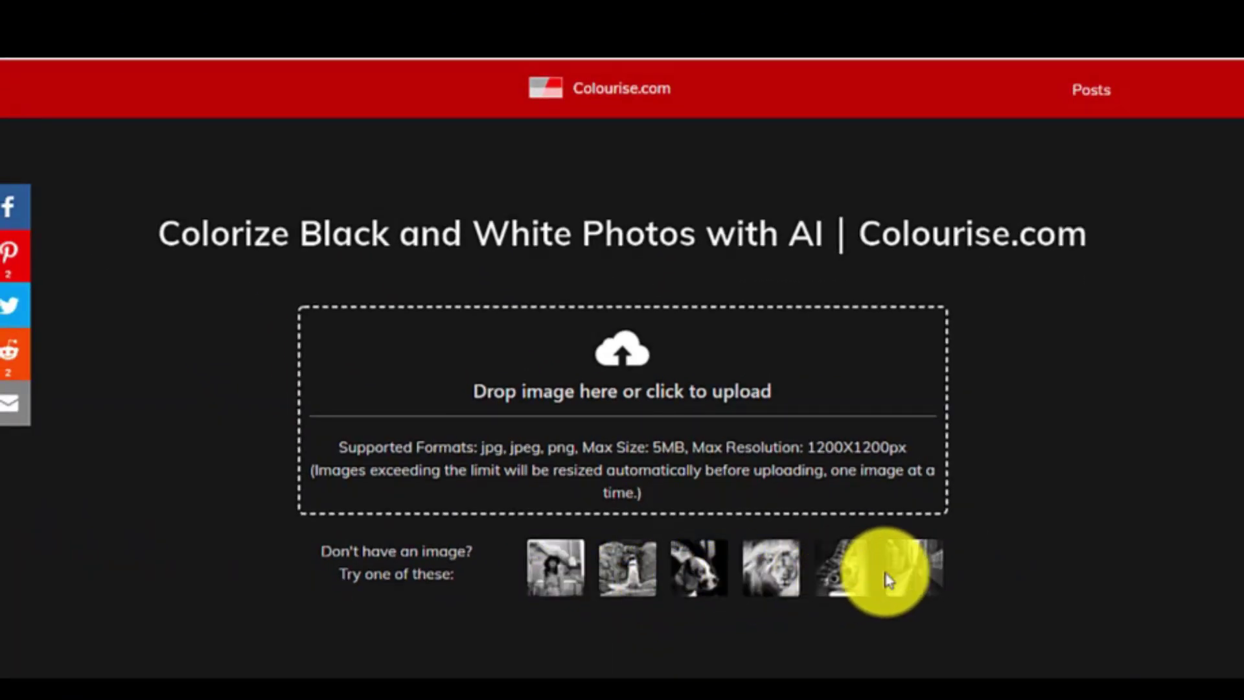
# - Colorize the sample beagle photo and download the coloured result
pyautogui.click(706, 589)
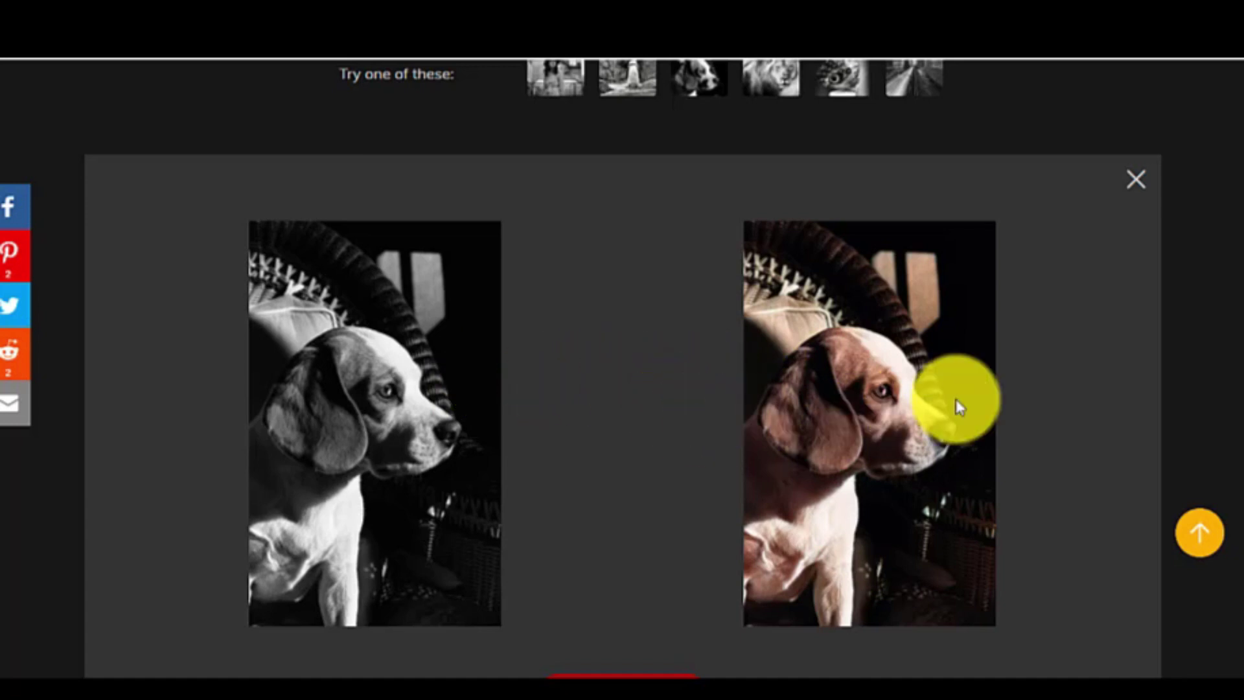
pyautogui.scroll(-2, 1117, 374)
pyautogui.scroll(-1, 1109, 376)
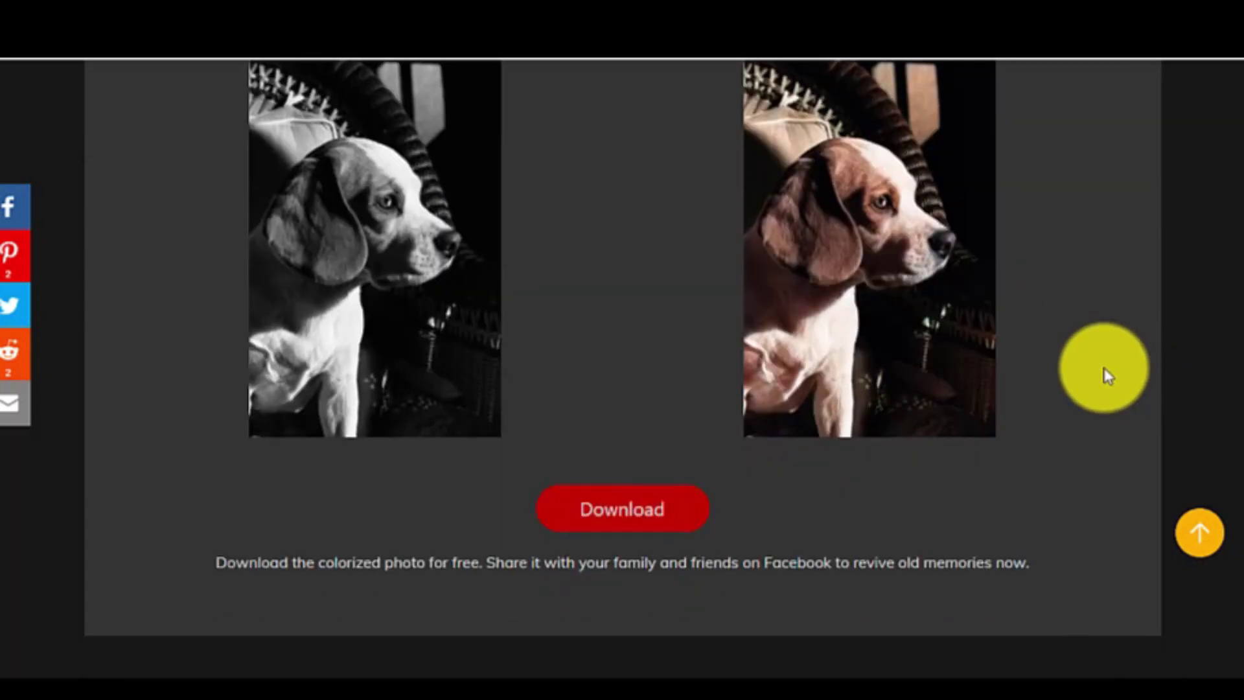
pyautogui.scroll(2, 1107, 376)
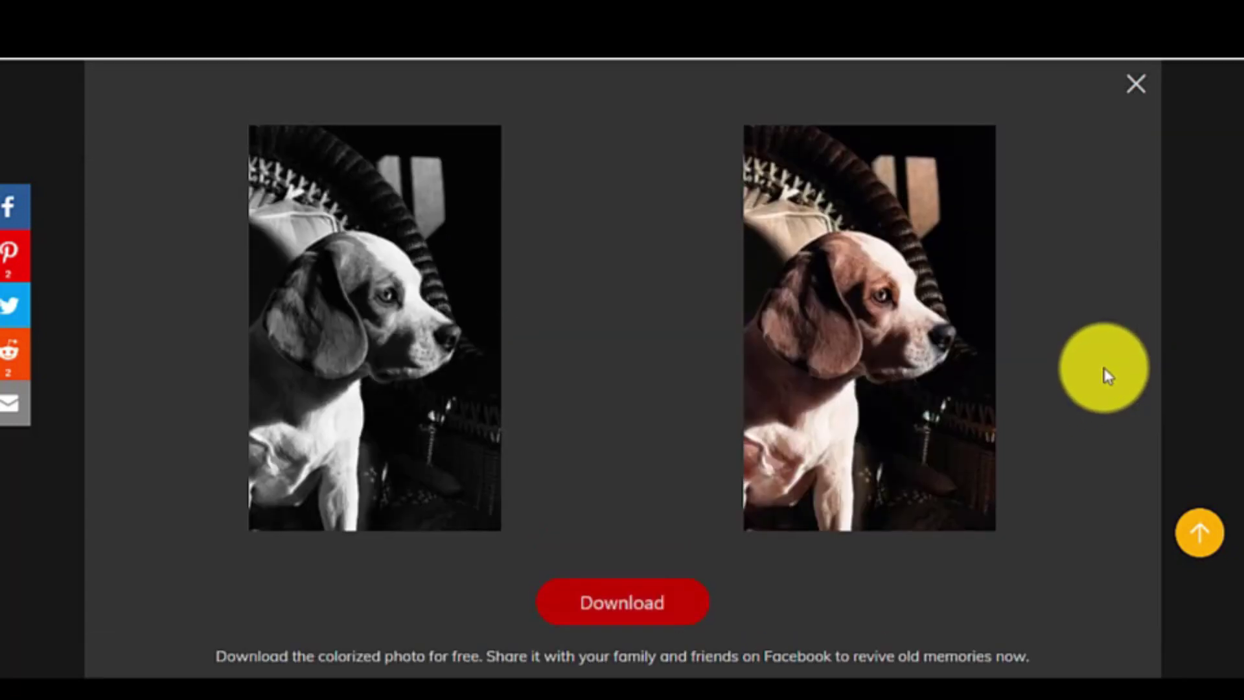
pyautogui.click(661, 611)
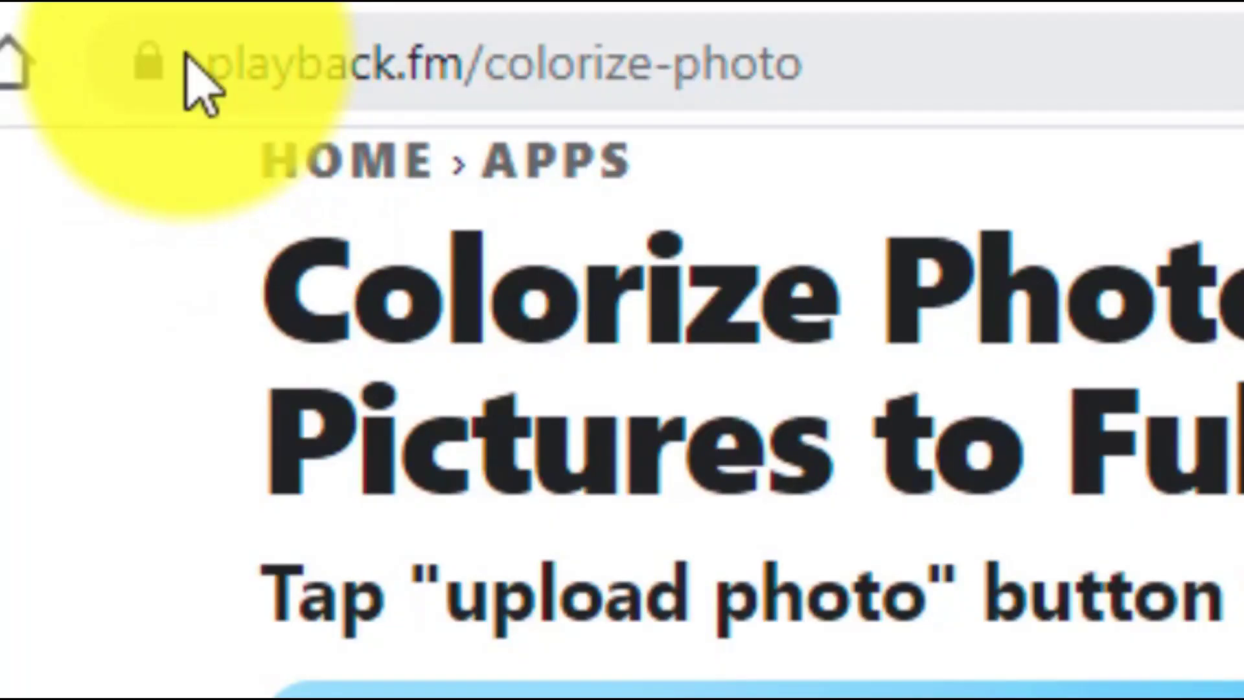
# - Highlight the Playback.fm web address, then the Colorize Photos heading
pyautogui.moveTo(214, 71); pyautogui.dragTo(764, 71)
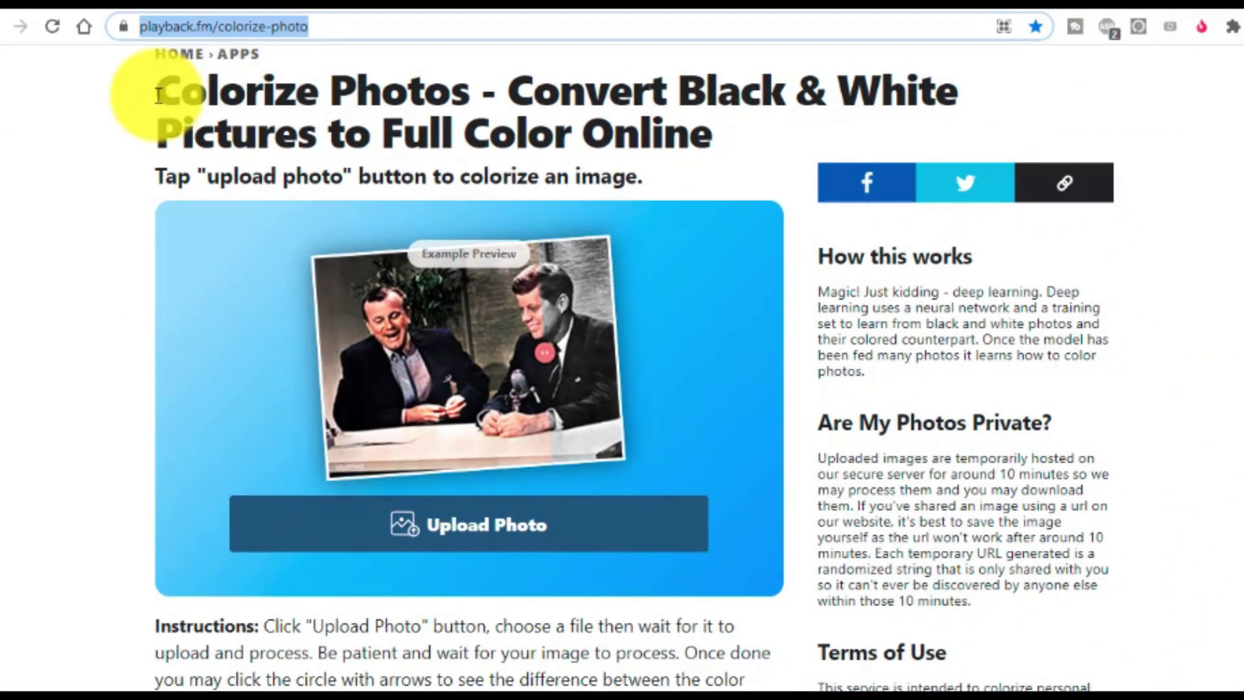
pyautogui.click(170, 85)
pyautogui.moveTo(169, 85); pyautogui.dragTo(425, 76)
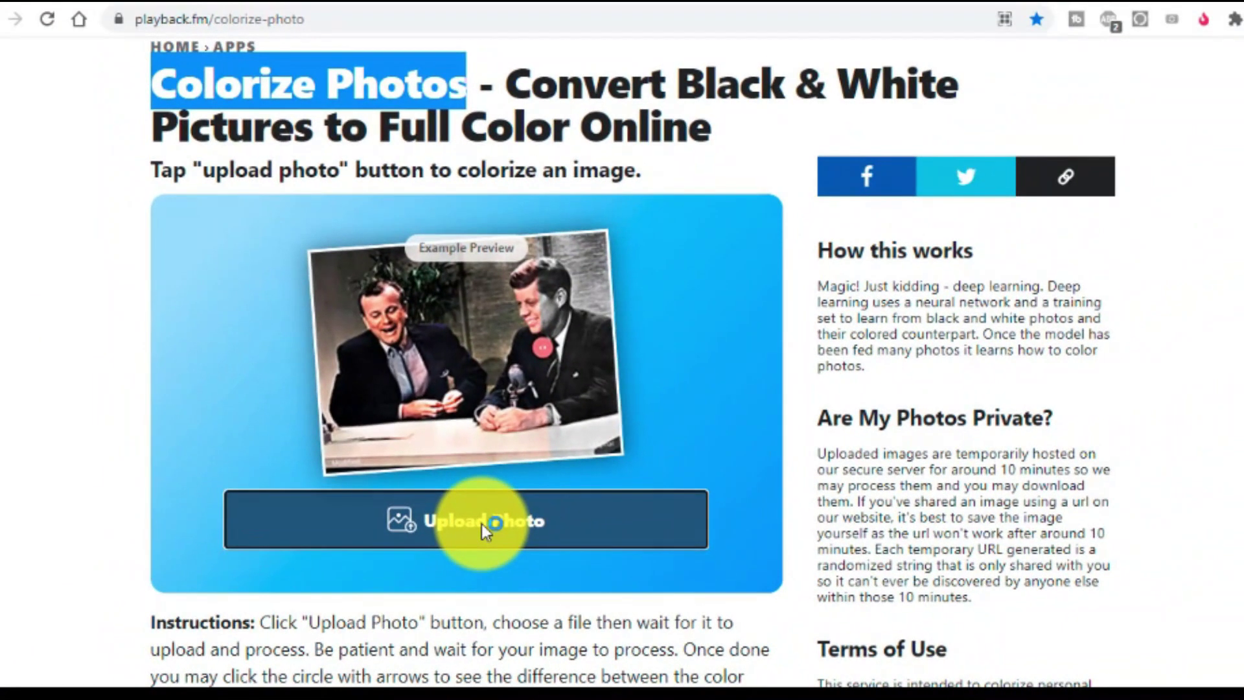
# - Upload photo 30, the woman behind glass, to Playback.fm for colorizing
pyautogui.click(483, 523)
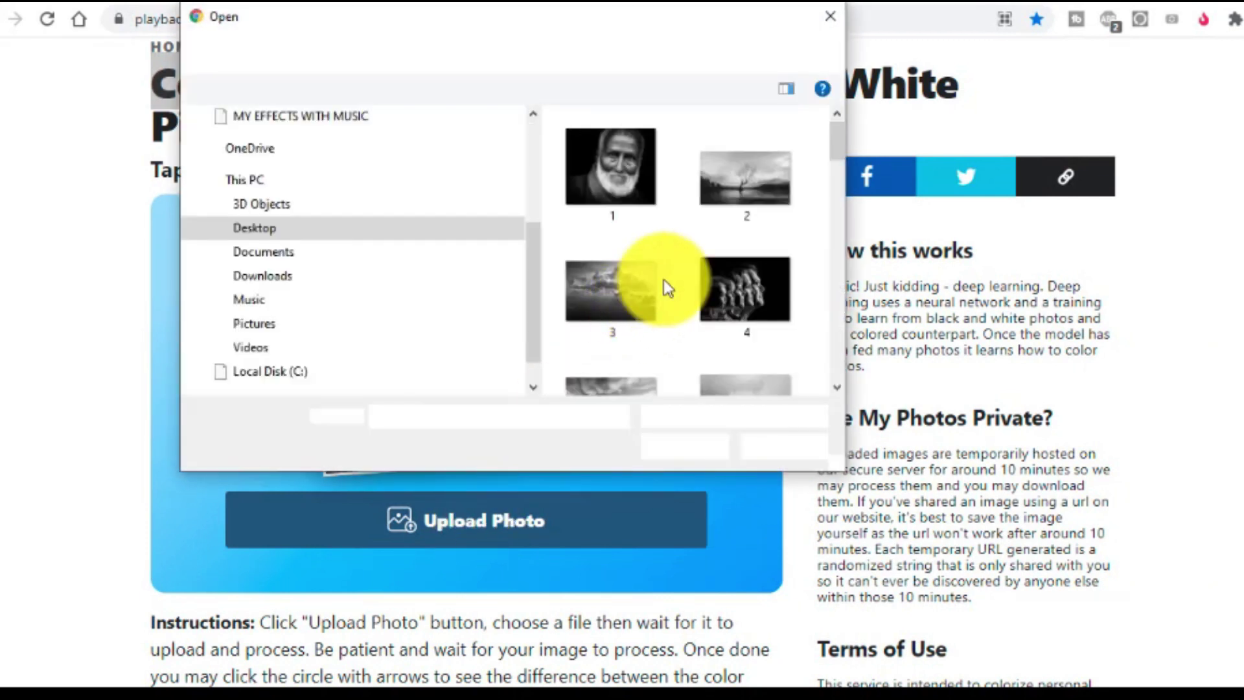
pyautogui.moveTo(838, 143)
pyautogui.mouseDown()
pyautogui.moveTo(830, 248)
pyautogui.moveTo(798, 350)
pyautogui.mouseUp()
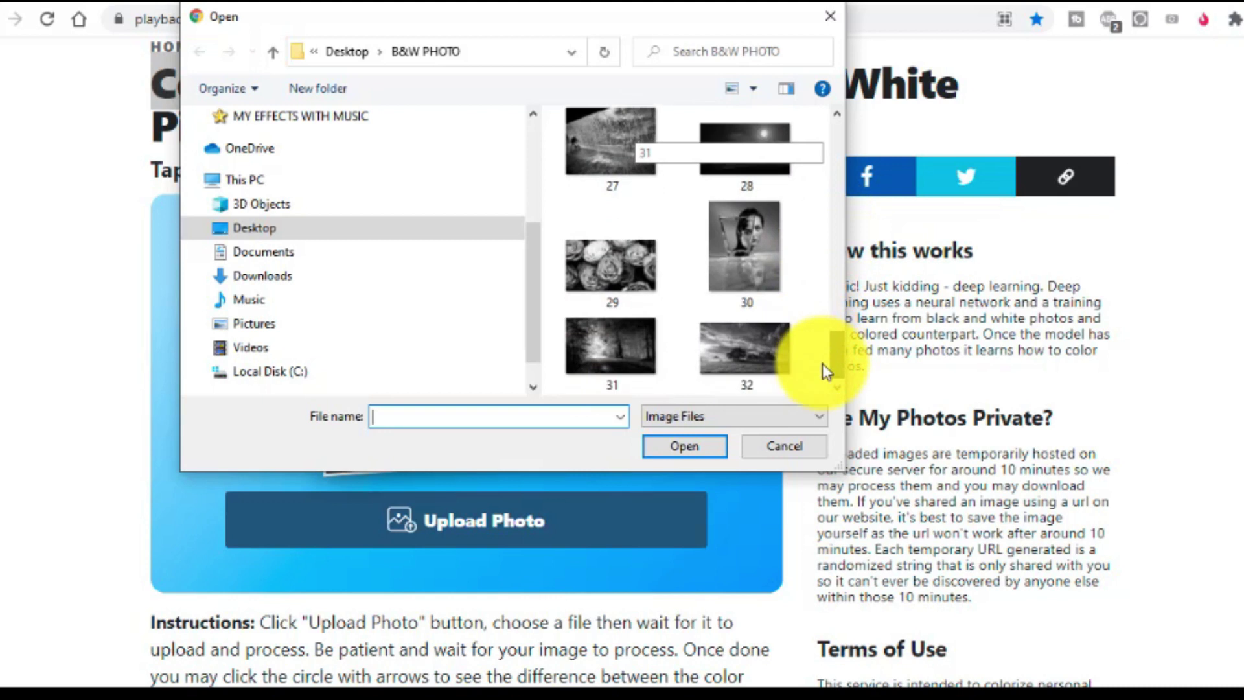
pyautogui.doubleClick(736, 246)
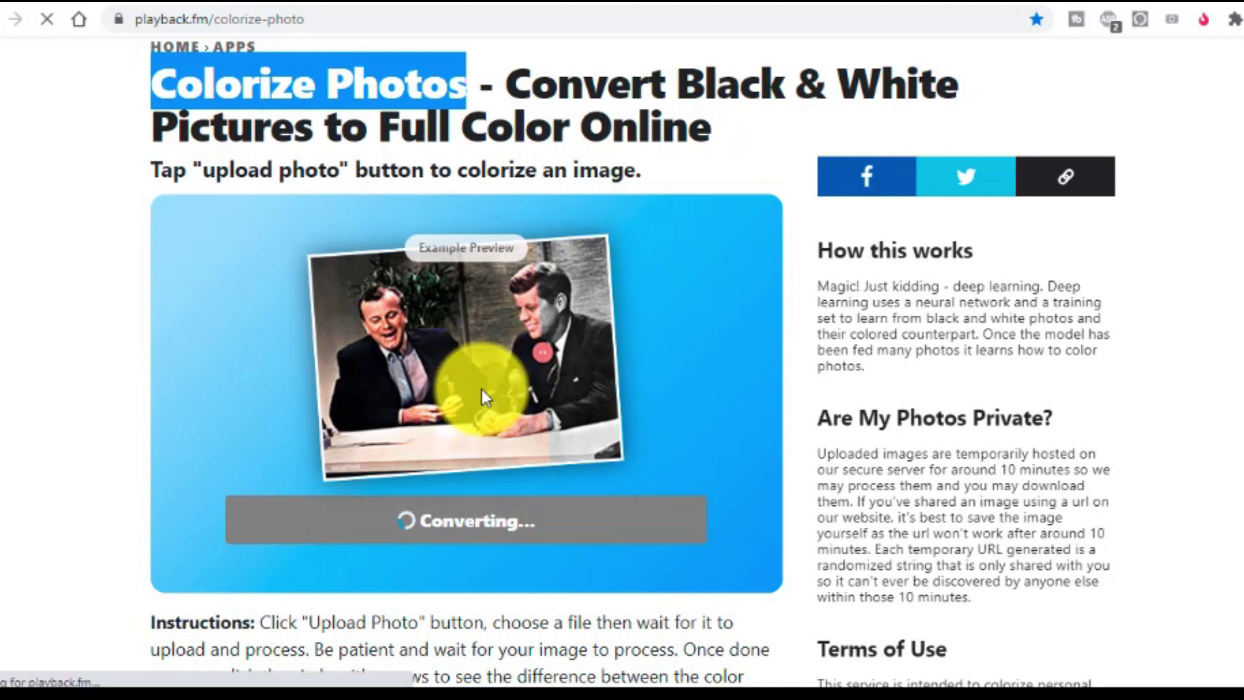
# - Drag the compare slider across the colorized woman-behind-glass photo to view the original
pyautogui.scroll(-3, 493, 519)
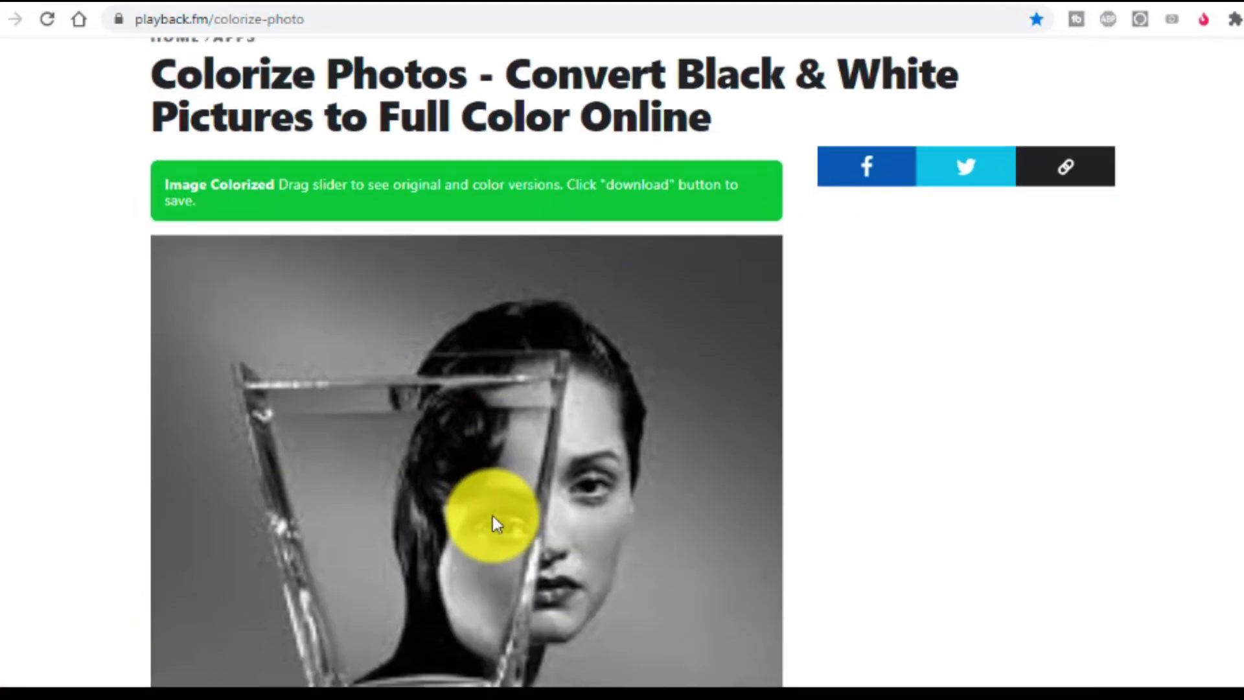
pyautogui.scroll(-2, 473, 522)
pyautogui.scroll(-3, 482, 551)
pyautogui.scroll(-1, 482, 556)
pyautogui.moveTo(466, 239); pyautogui.dragTo(188, 261)
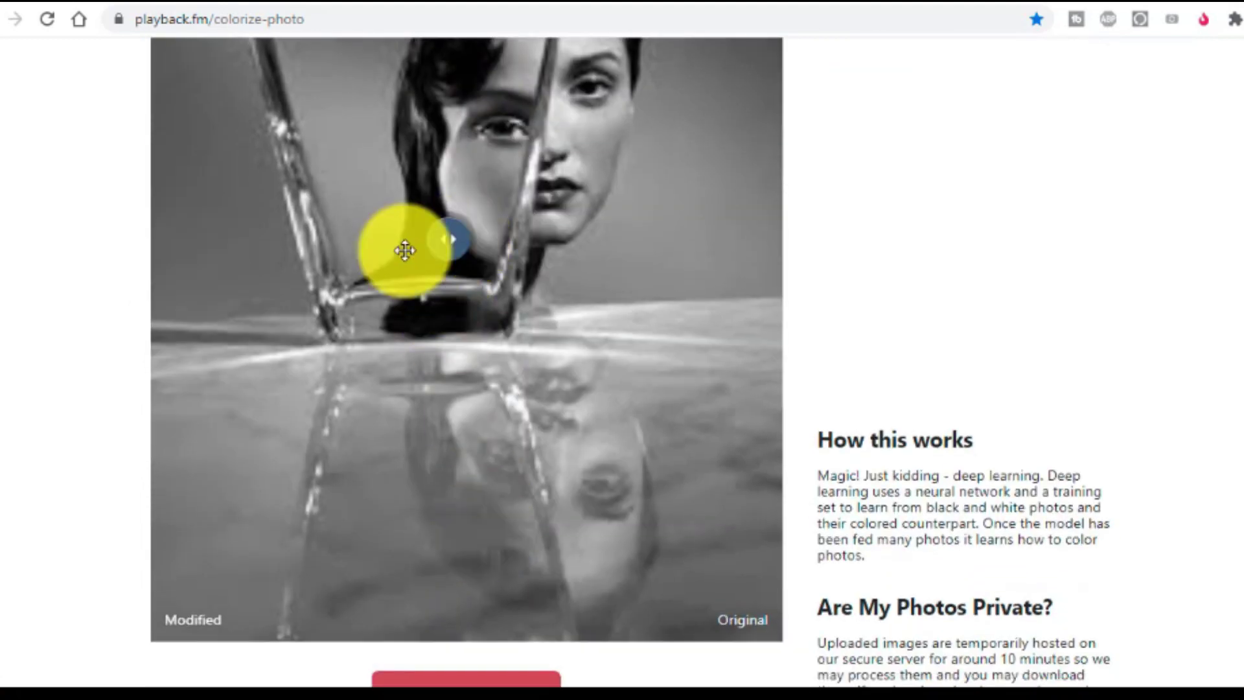
pyautogui.scroll(2, 436, 322)
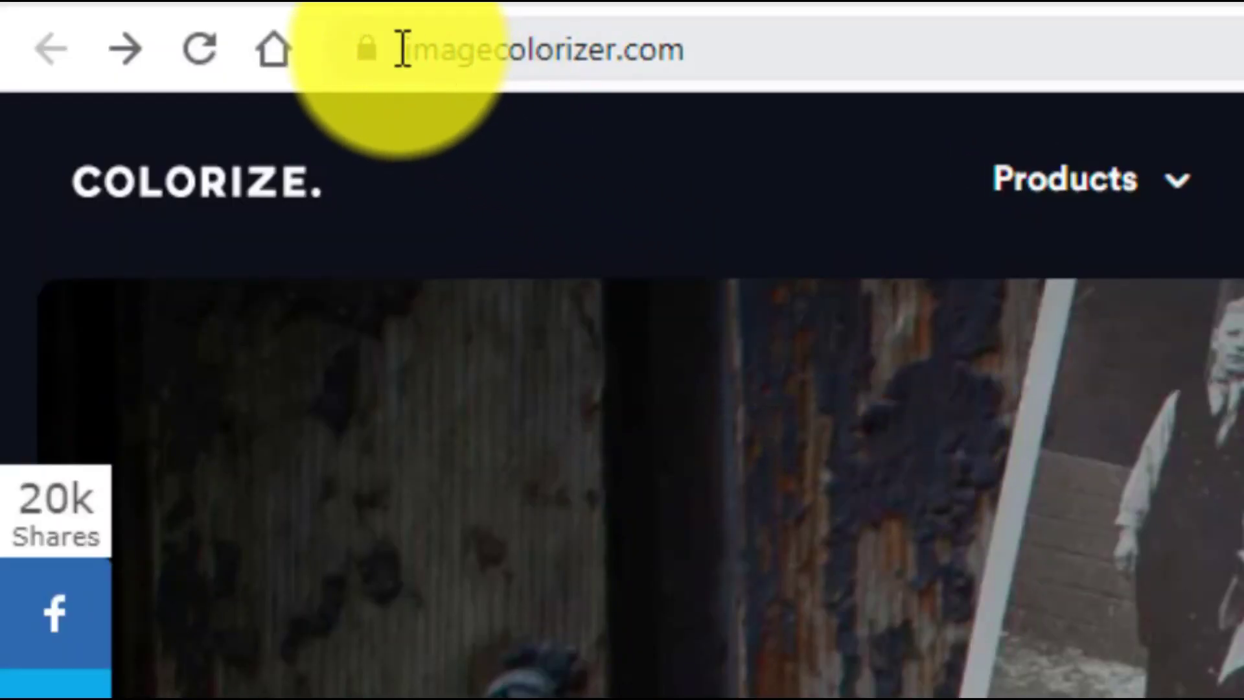
# - Highlight the imagecolorizer.com address and browse down to the AI tool offerings
pyautogui.moveTo(403, 48); pyautogui.dragTo(707, 38)
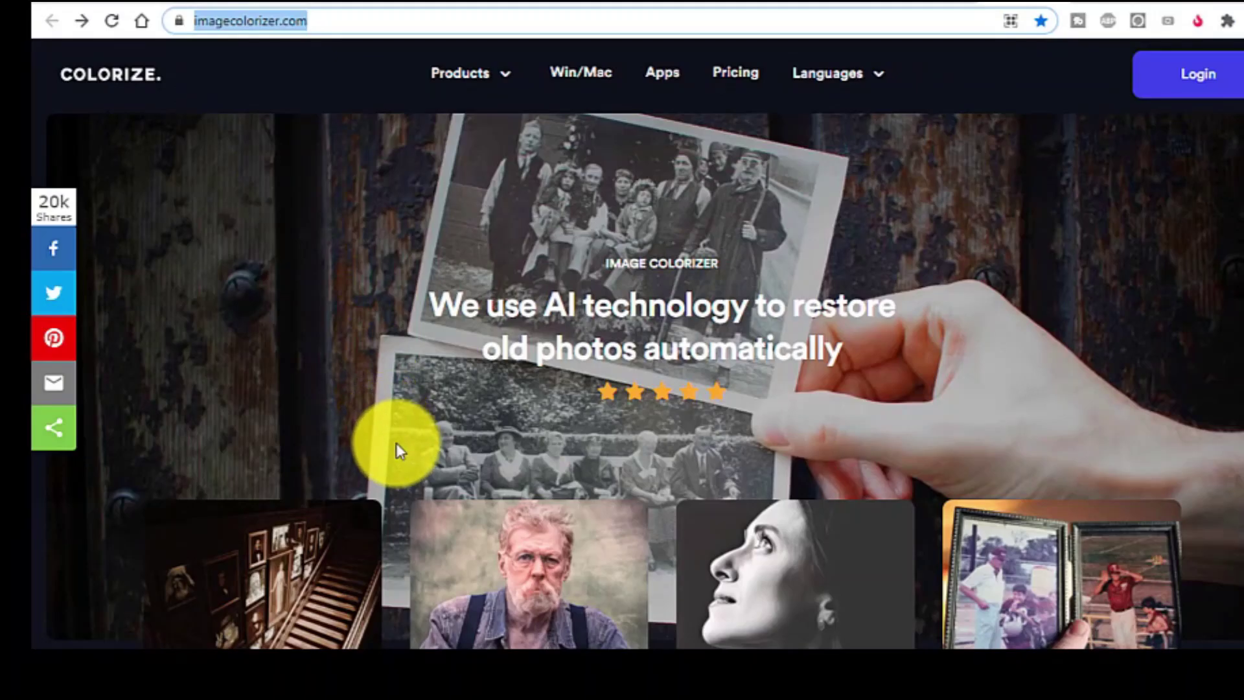
pyautogui.scroll(-3, 398, 447)
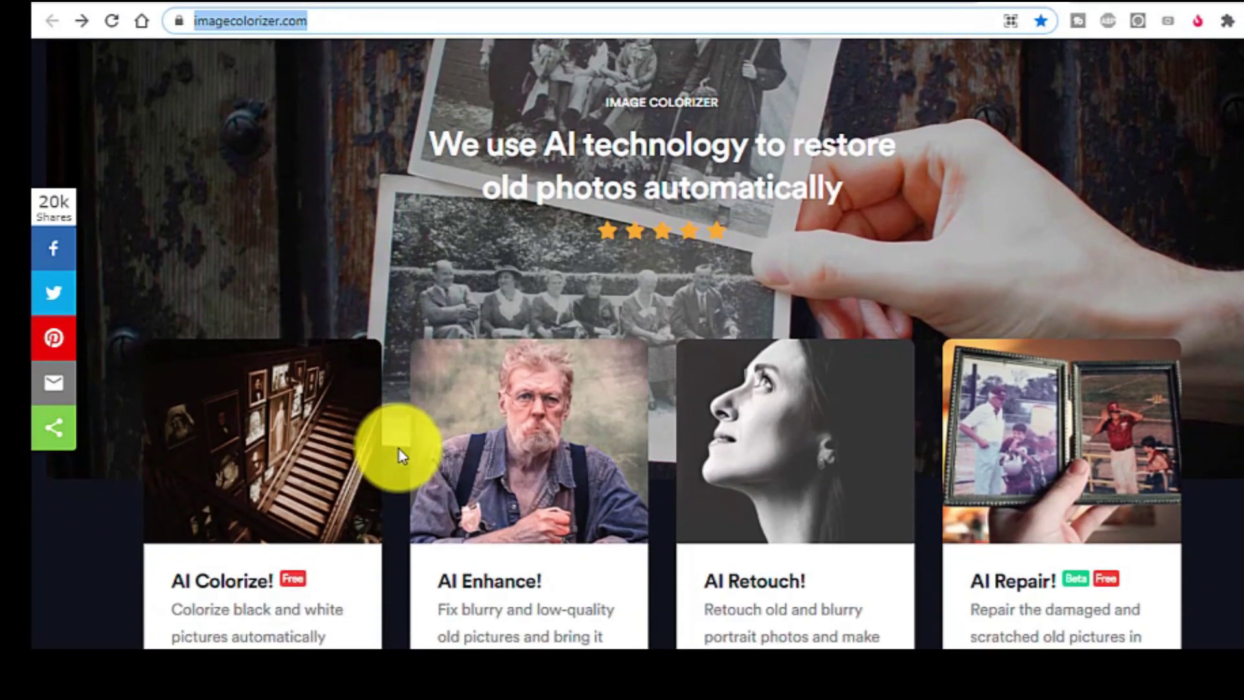
pyautogui.scroll(-3, 398, 453)
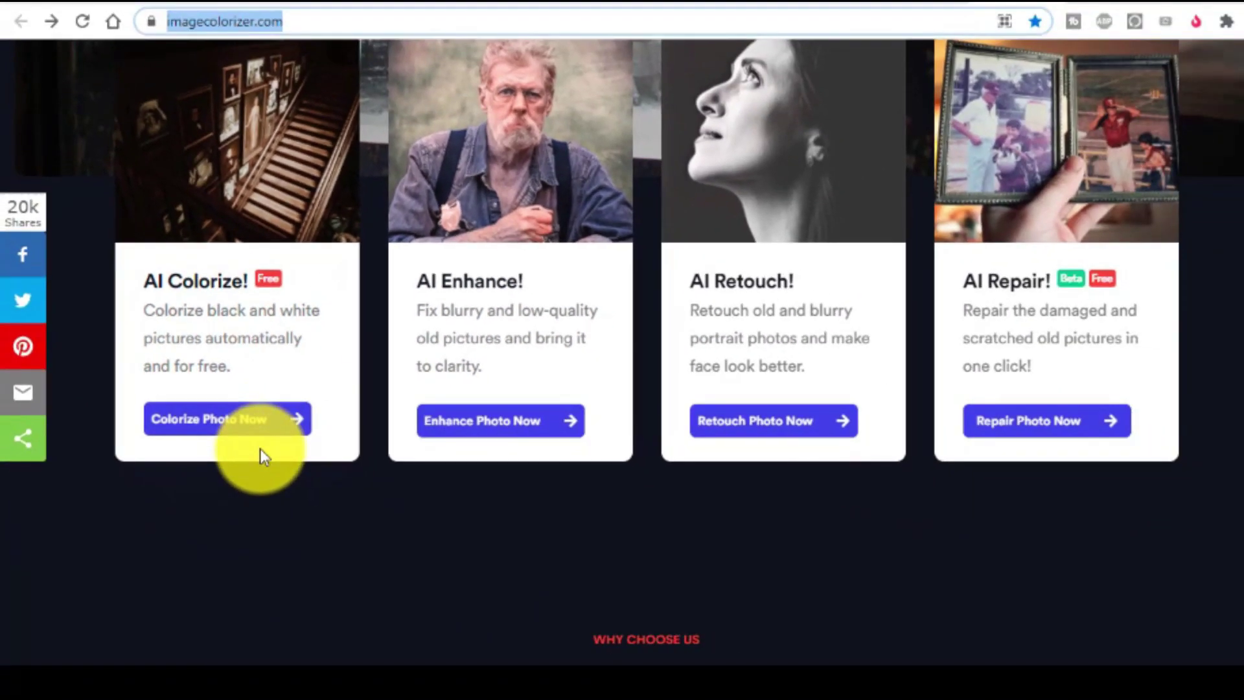
# - Open the AI Colorize tool page and bring its upload box into view
pyautogui.click(262, 426)
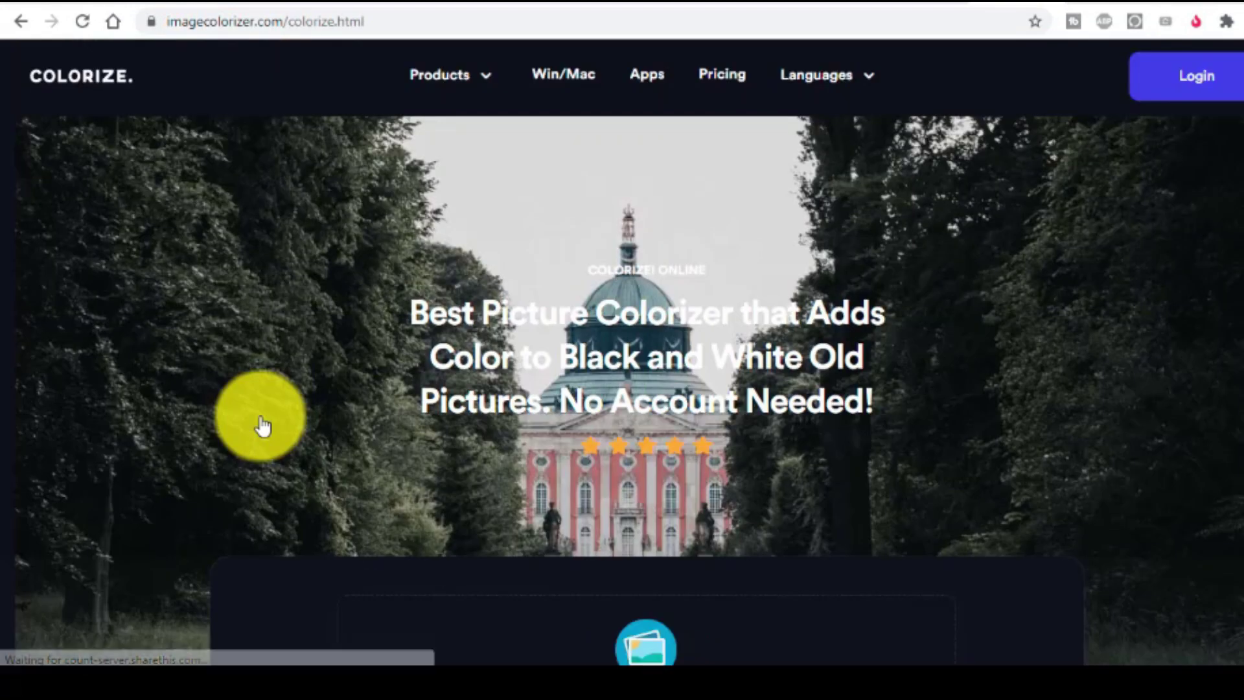
pyautogui.scroll(-2, 865, 394)
pyautogui.scroll(-2, 864, 391)
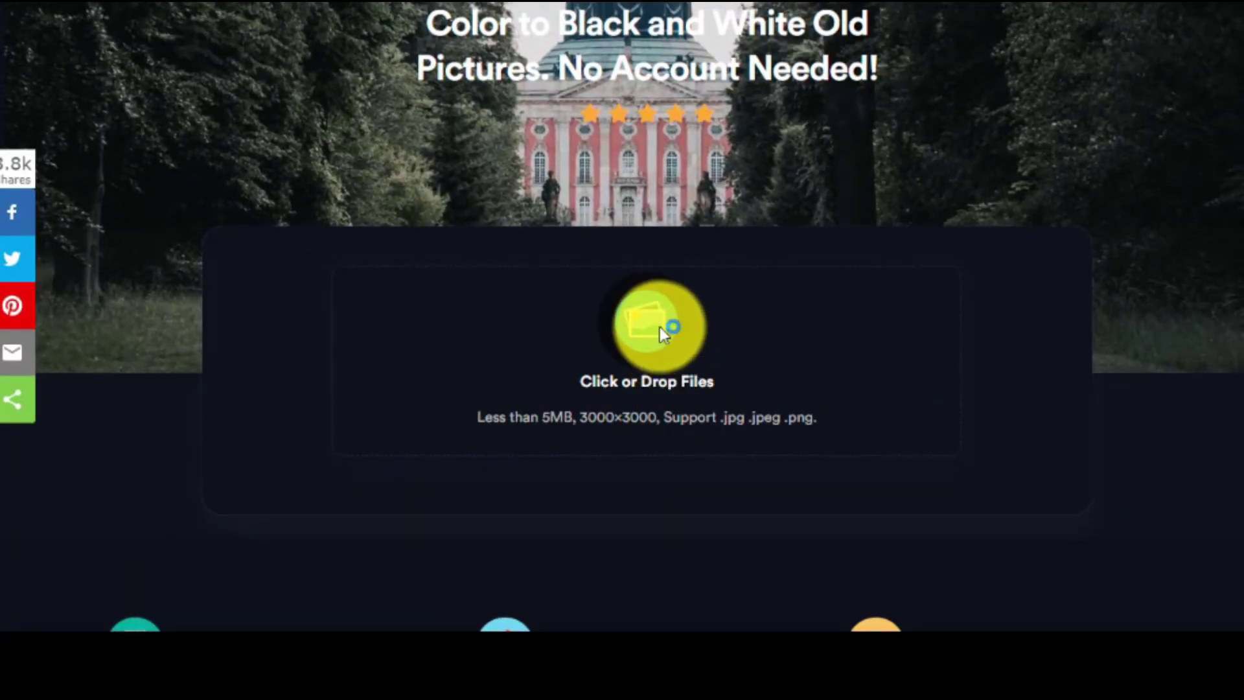
# - Choose the lotus photo 35.jpg as the image to colorize
pyautogui.click(660, 327)
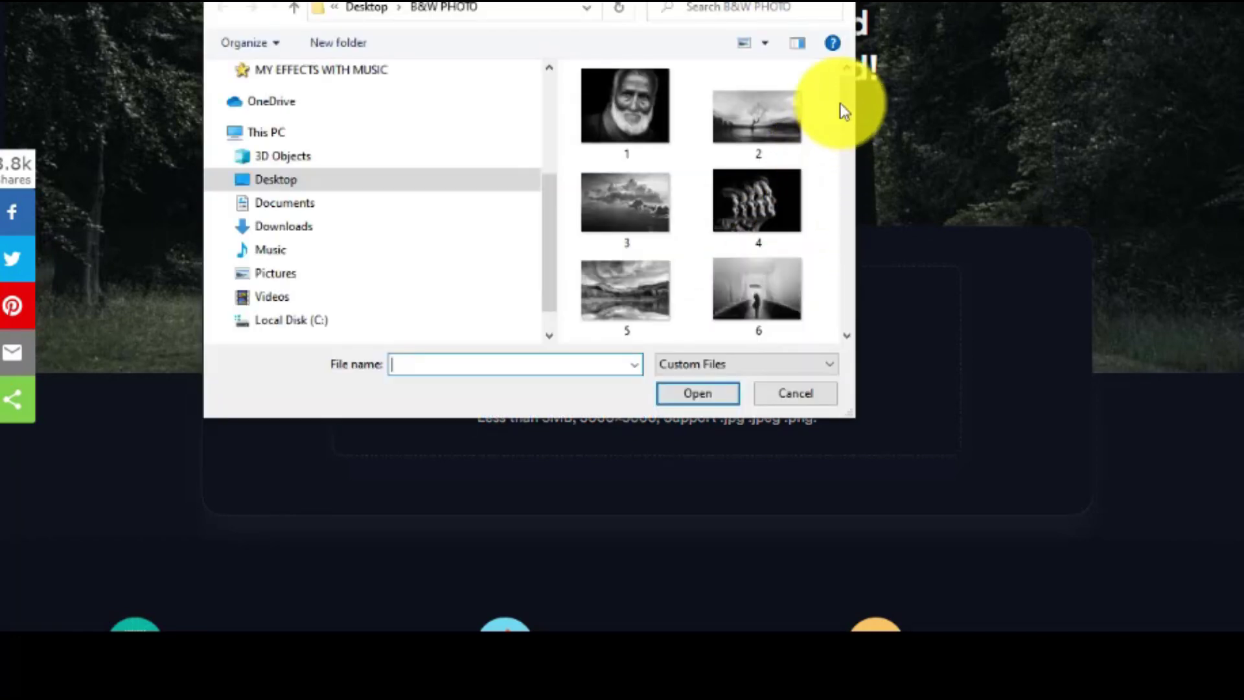
pyautogui.moveTo(846, 104); pyautogui.dragTo(848, 299)
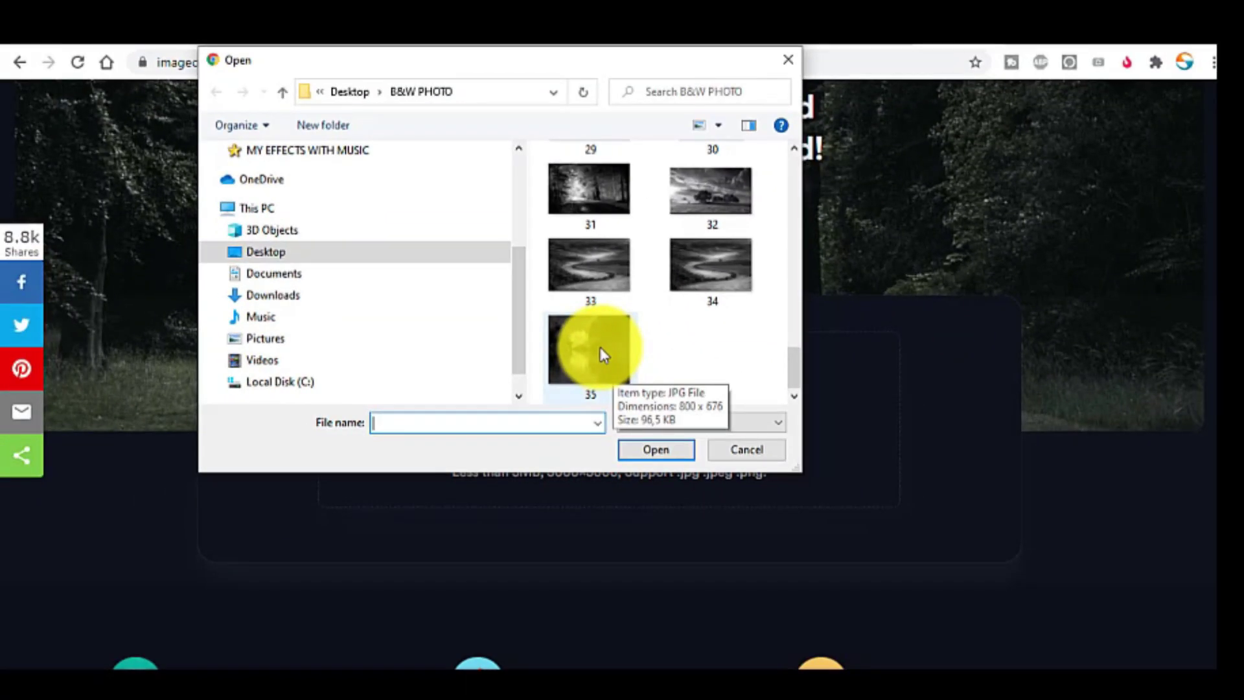
pyautogui.doubleClick(602, 353)
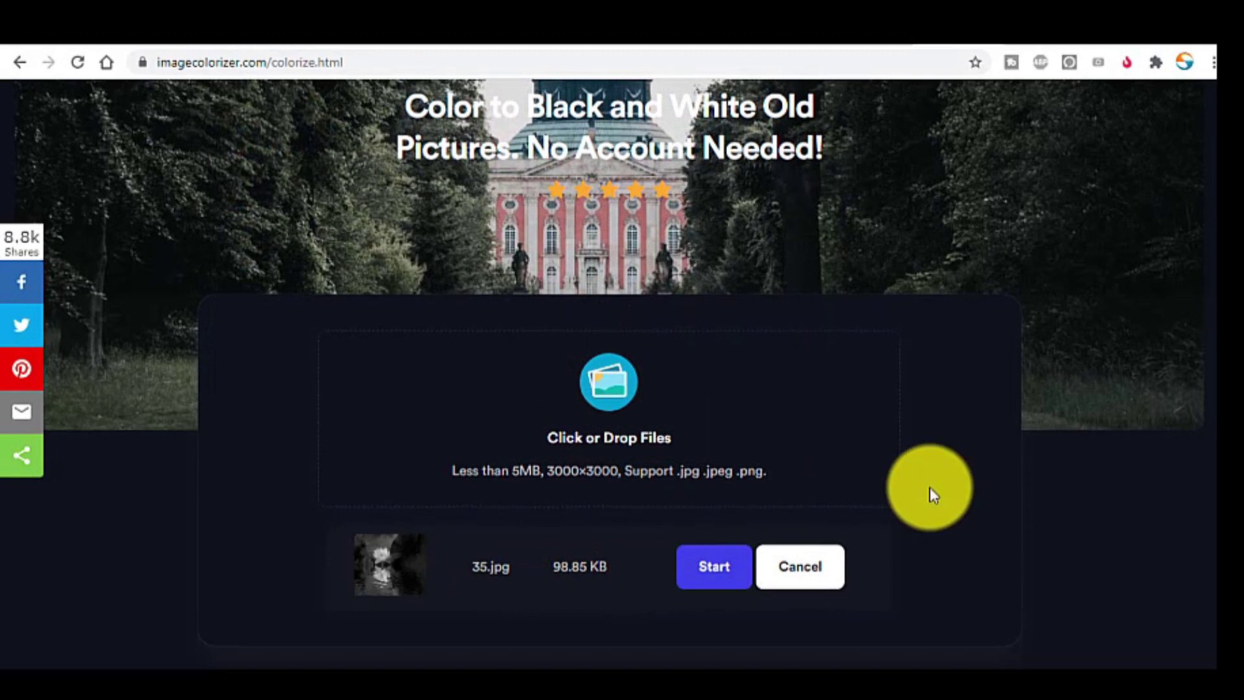
# - Start colorizing the queued lotus photo 35.jpg
pyautogui.scroll(-1, 751, 435)
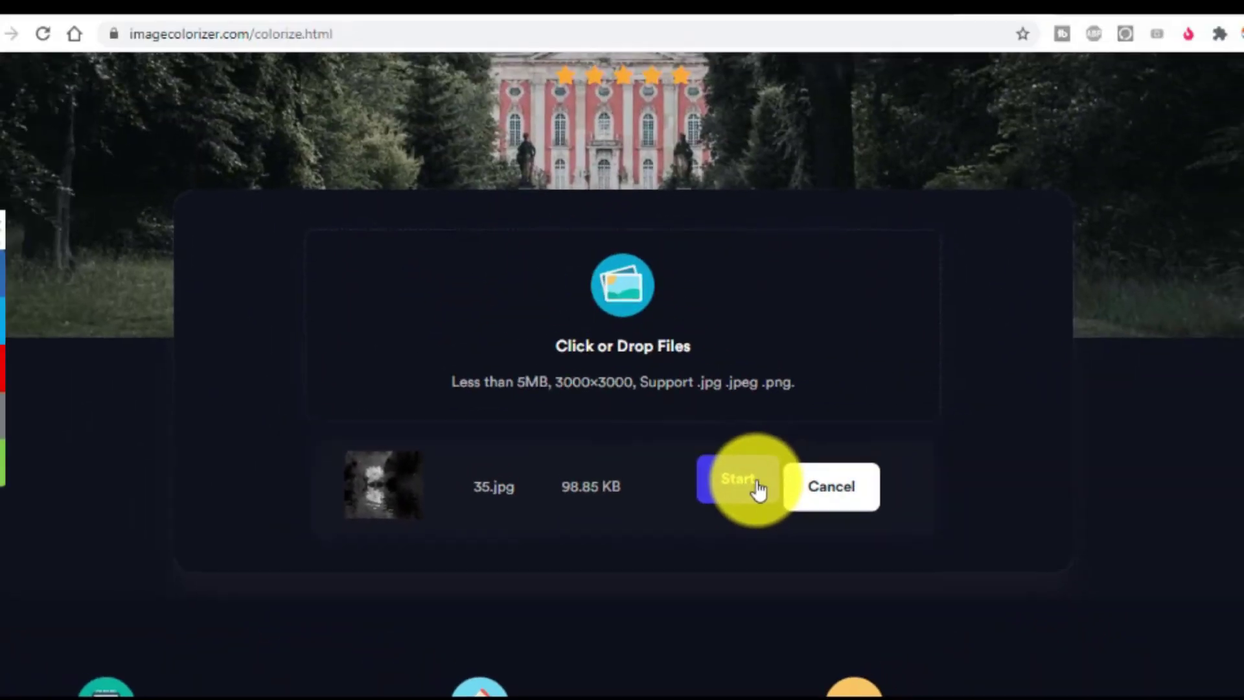
pyautogui.click(759, 492)
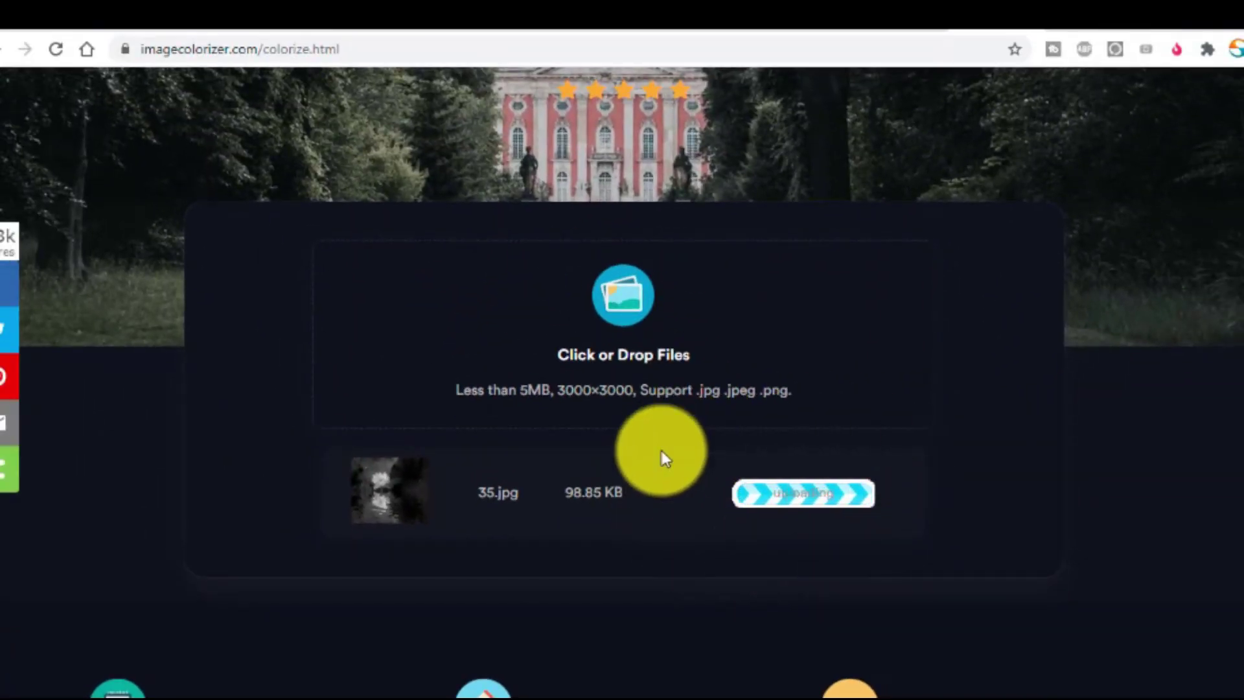